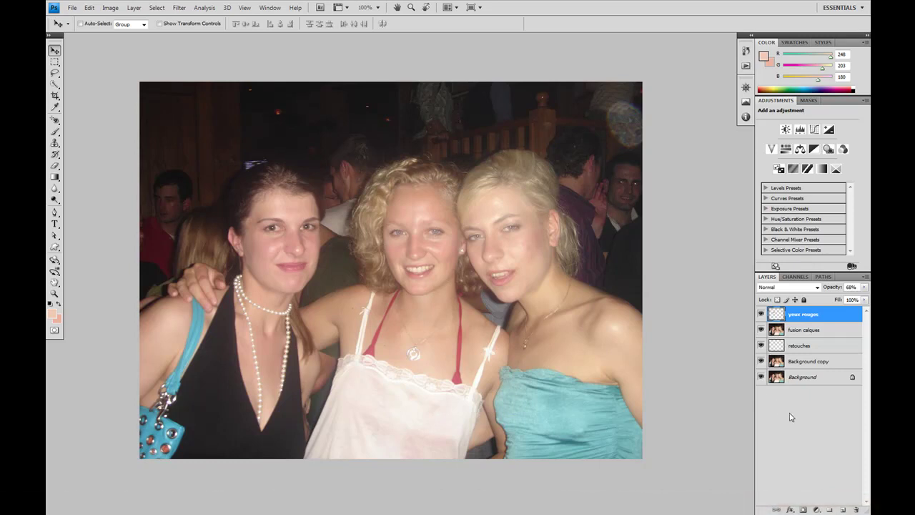
- Stamp all visible layers into a new top layer named 'fusions calques 2'
key("ctrl+shift+alt+e")
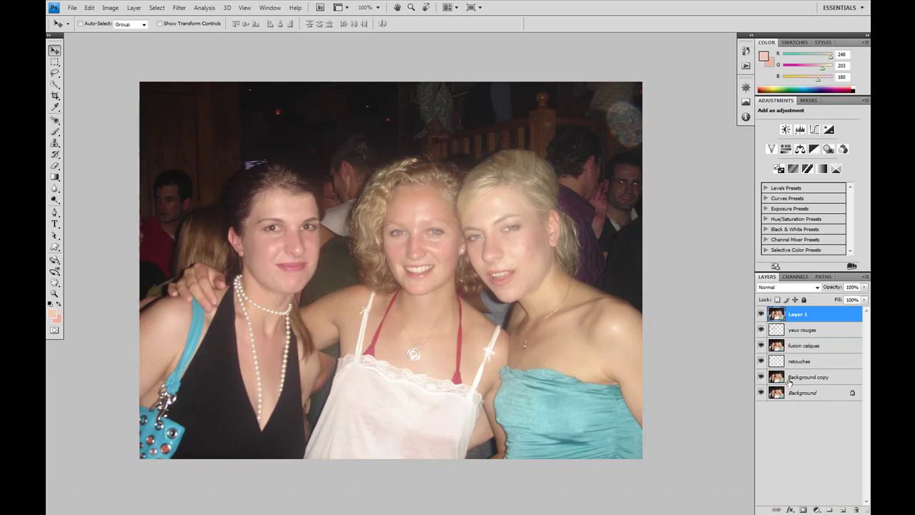
double_click(794, 319)
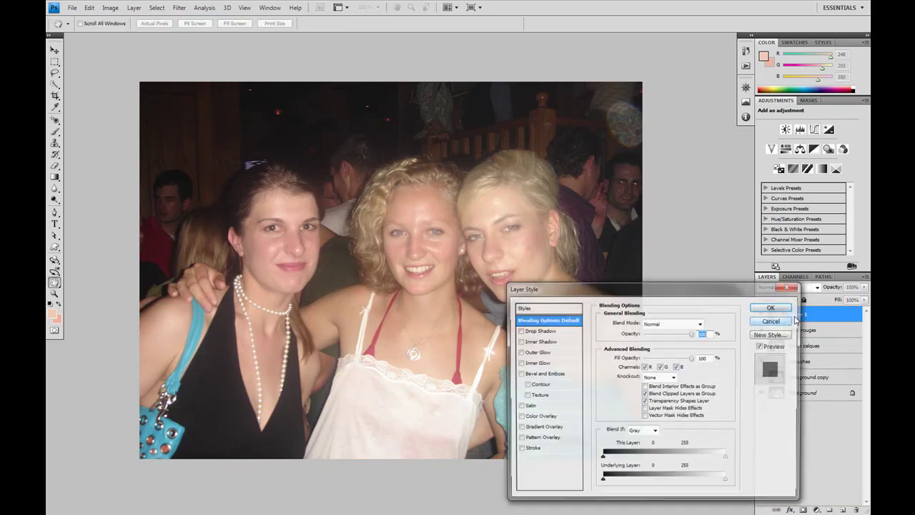
left_click(775, 324)
double_click(797, 314)
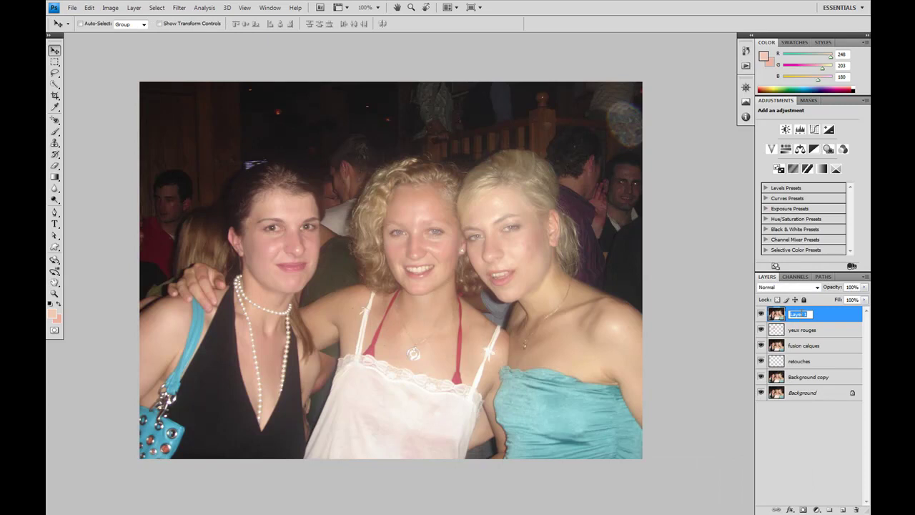
type("fusions calque")
key("Return")
- Build a Color Range selection from six skin-tone samples across the faces, with Fuzziness 7
left_click(189, 10)
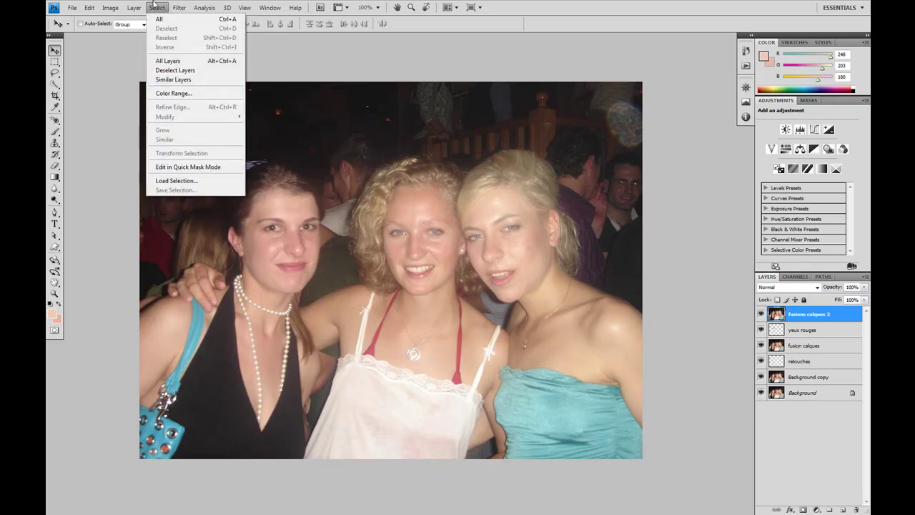
left_click(168, 93)
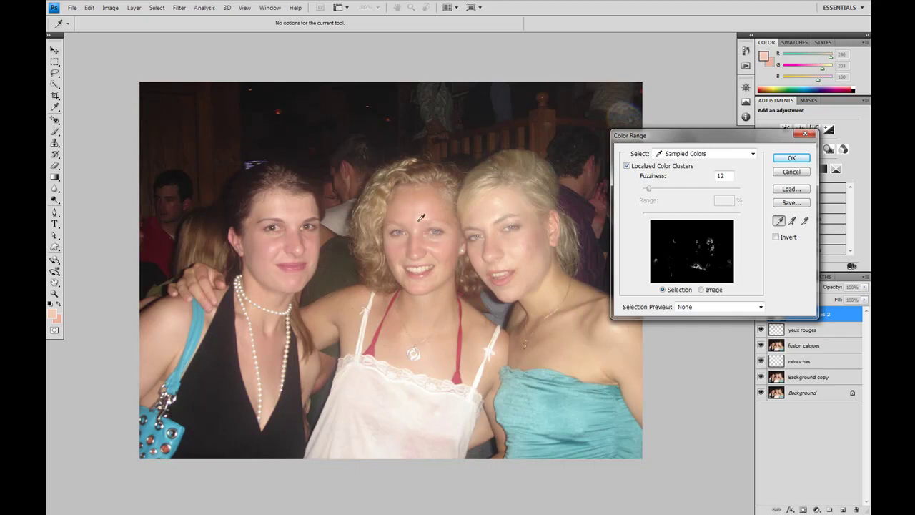
left_click(420, 216)
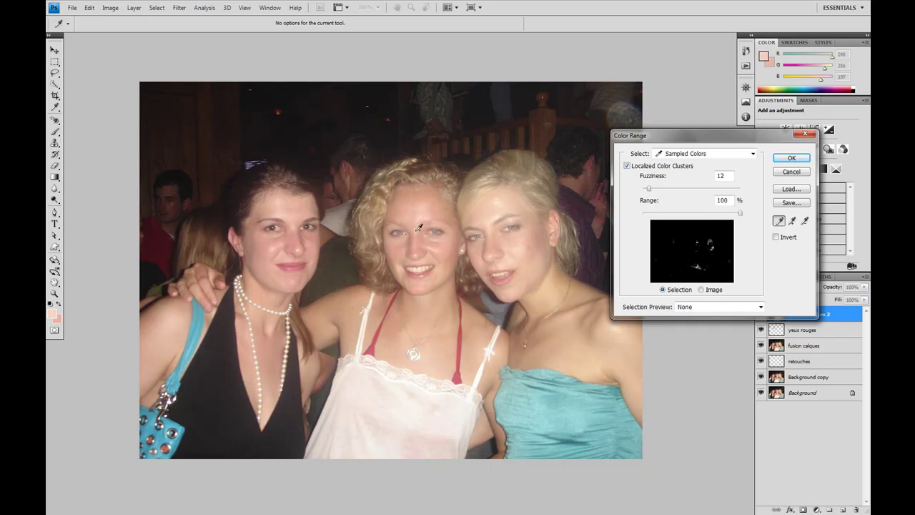
left_click(431, 244)
left_click(499, 199)
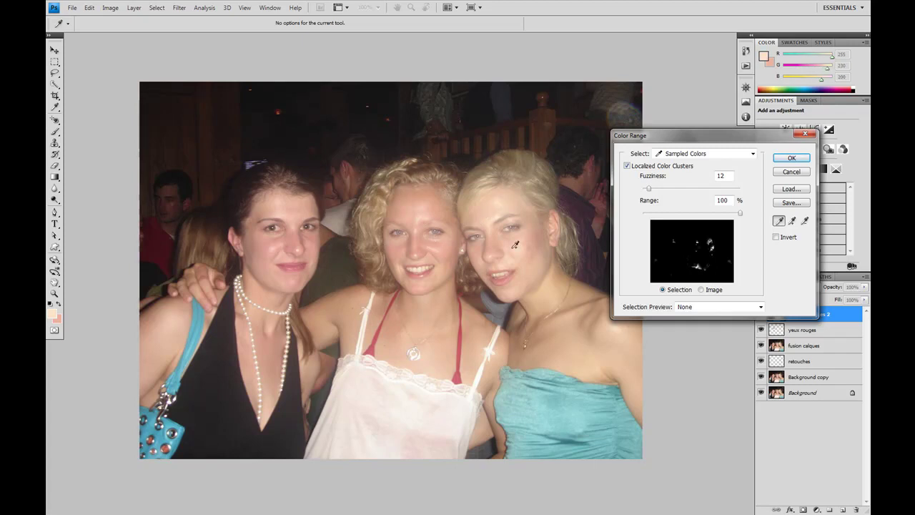
left_click(404, 406)
left_click(300, 248)
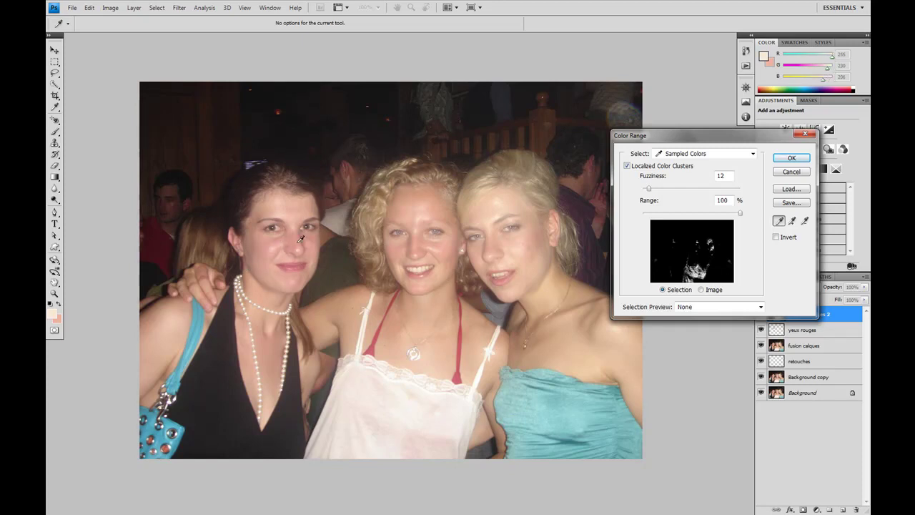
left_click(280, 200)
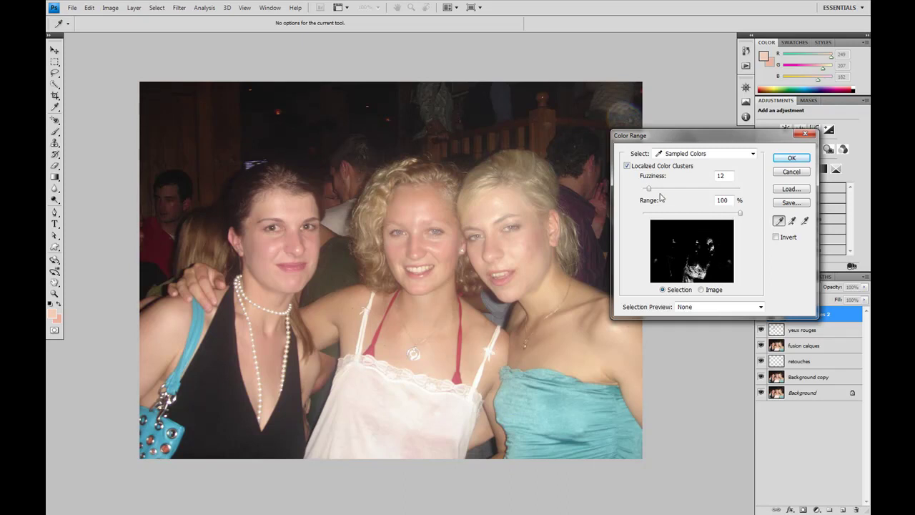
left_click_drag(649, 190, 646, 191)
key("alt")
- Accept the Color Range selection and copy it to a new Layer 1 with Ctrl+J
left_click(791, 157)
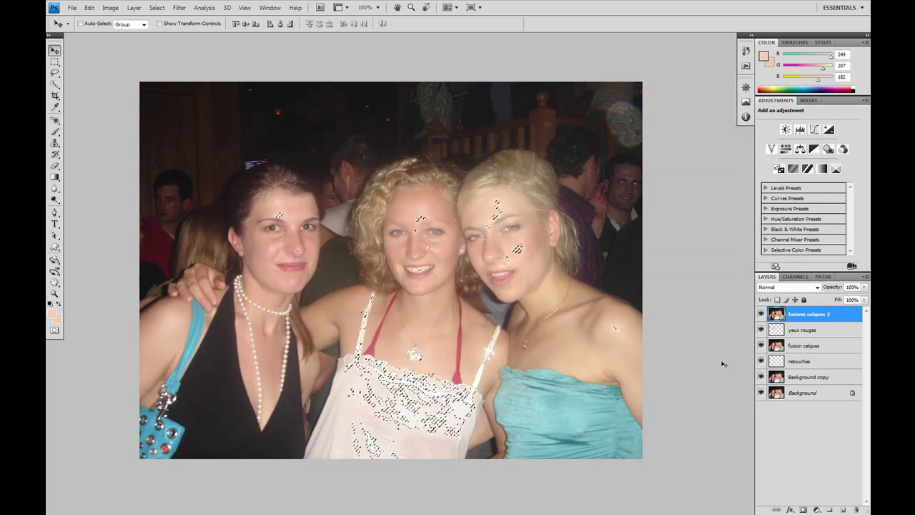
key("ctrl+j")
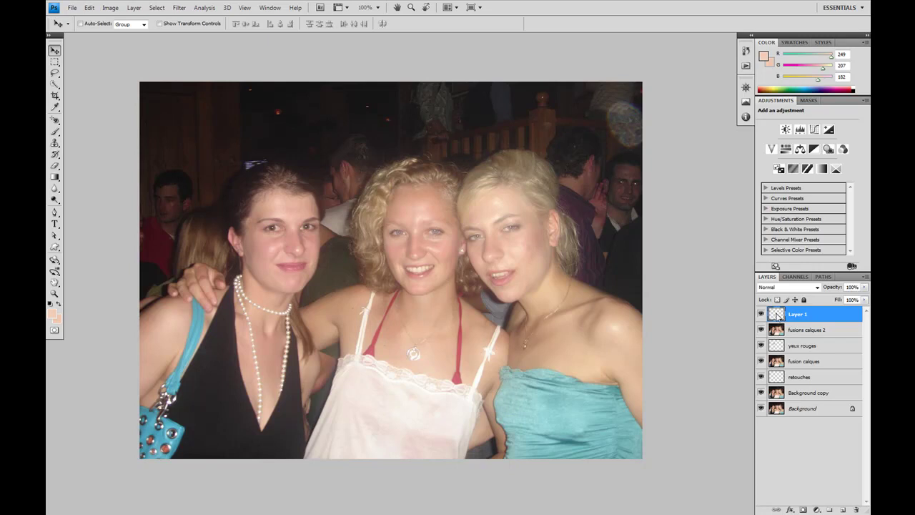
- Apply Levels to Layer 1 with the midtone input at 0.82, comparing via Preview
key("ctrl+l")
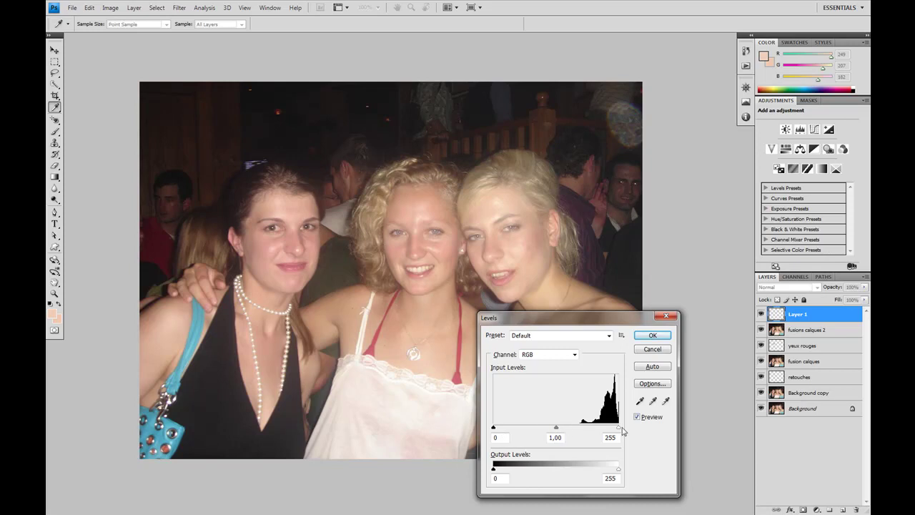
left_click_drag(557, 431, 563, 433)
left_click_drag(562, 432, 560, 432)
left_click(636, 417)
left_click(636, 417)
left_click(636, 417)
left_click_drag(561, 427, 565, 428)
left_click(636, 417)
left_click(645, 337)
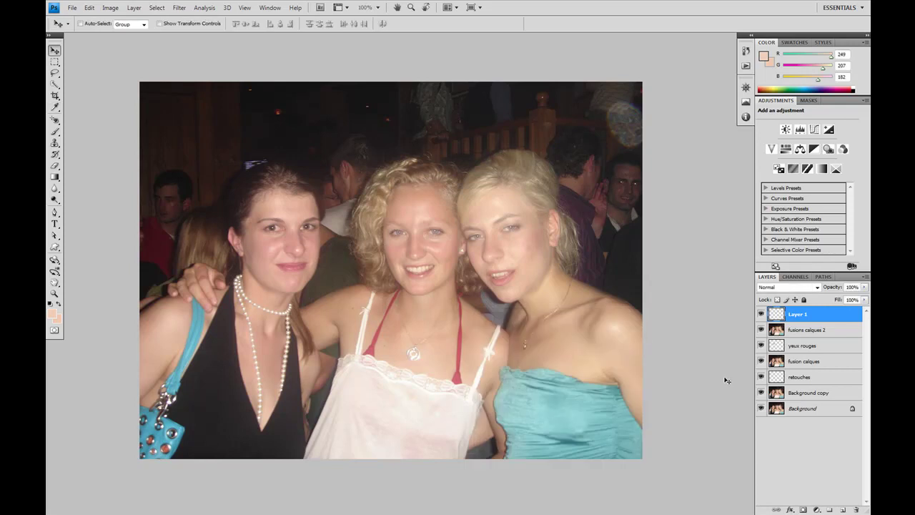
- Set Layer 1 to Soft Light blend mode at 76% opacity
key("v")
left_click(815, 287)
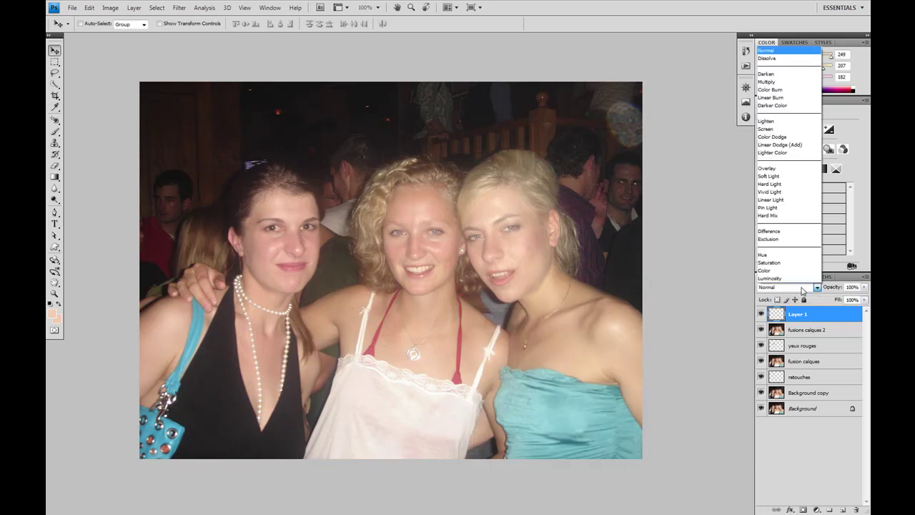
left_click(781, 177)
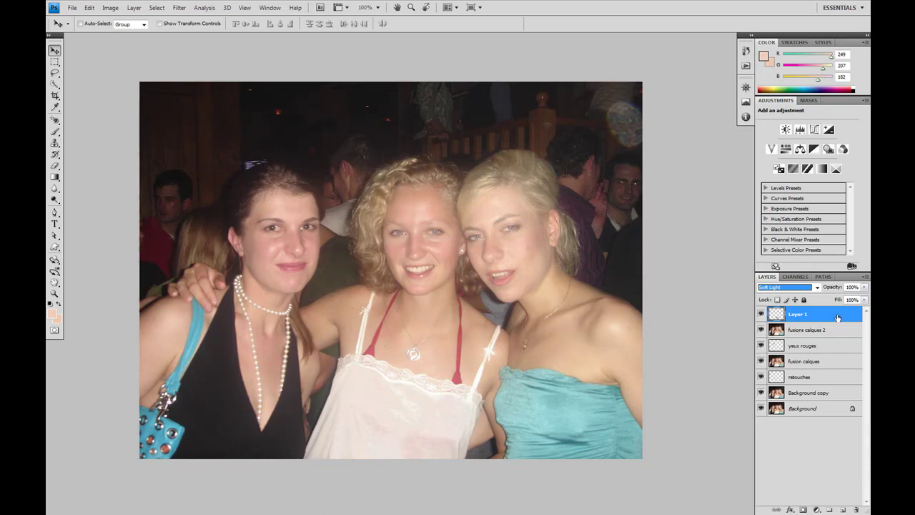
left_click(863, 286)
left_click_drag(861, 299, 851, 304)
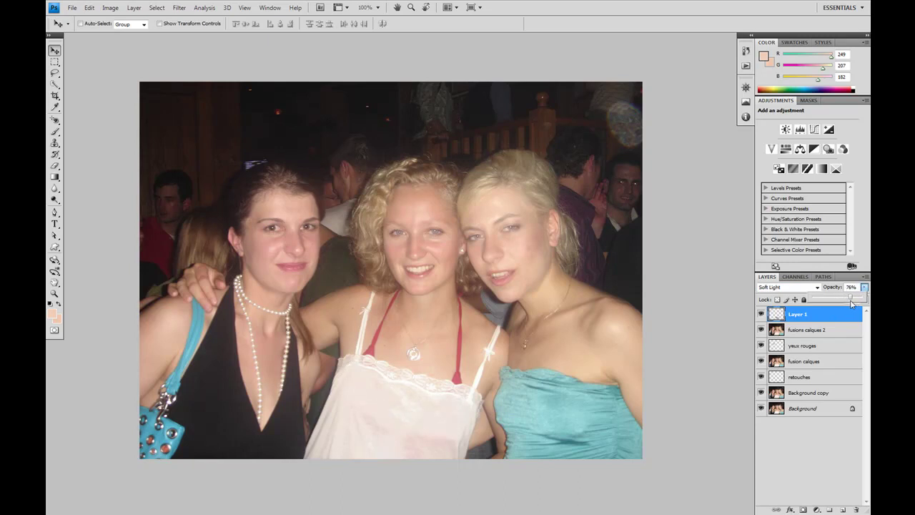
- Toggle Layer 1's visibility repeatedly to compare before and after
left_click(824, 457)
left_click(761, 313)
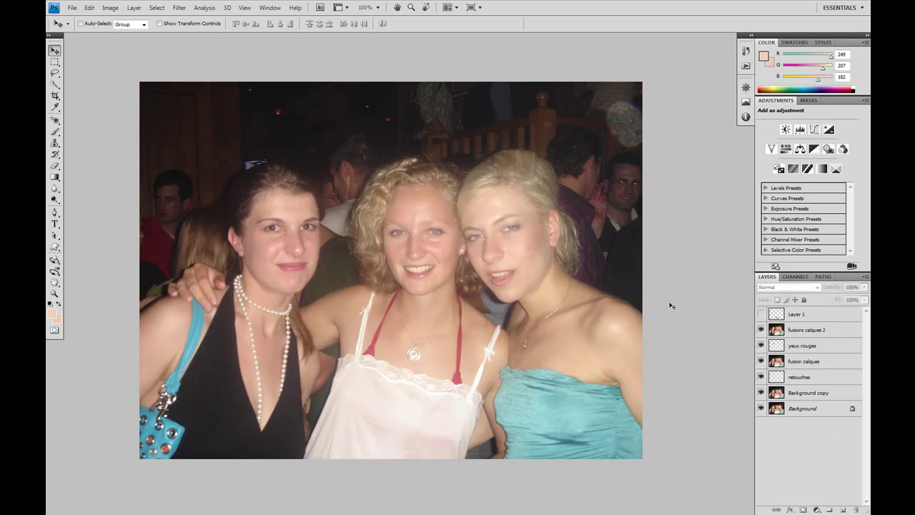
left_click(761, 314)
left_click(761, 316)
left_click(761, 315)
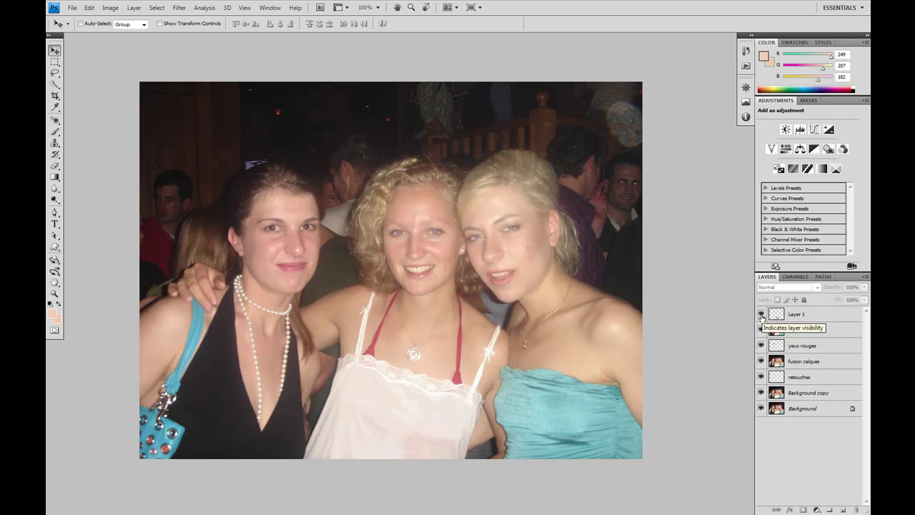
left_click(761, 316)
left_click(762, 315)
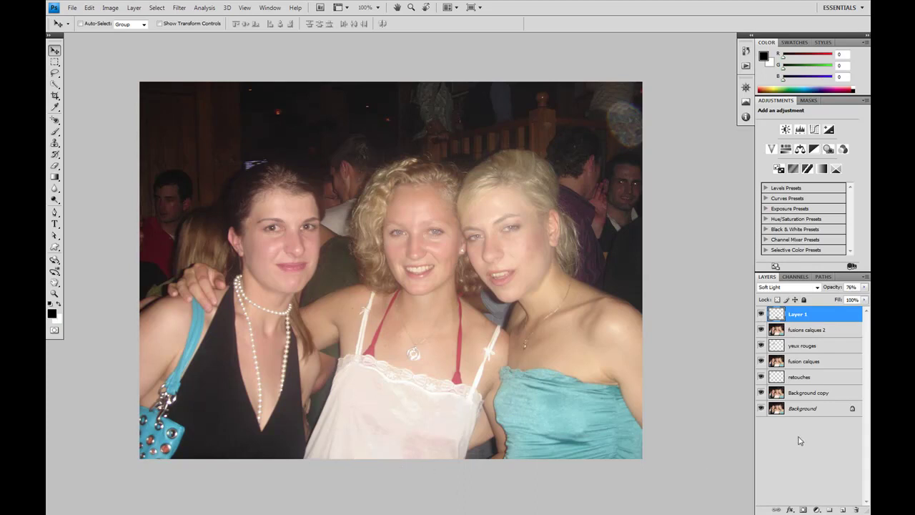
- Add a white layer mask to Layer 1 and switch to the Brush tool for masking
left_click(803, 509)
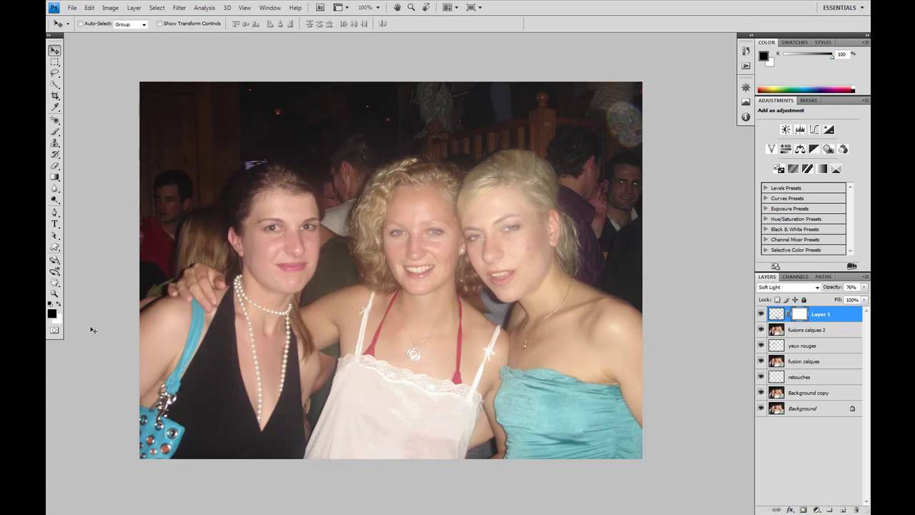
key("b")
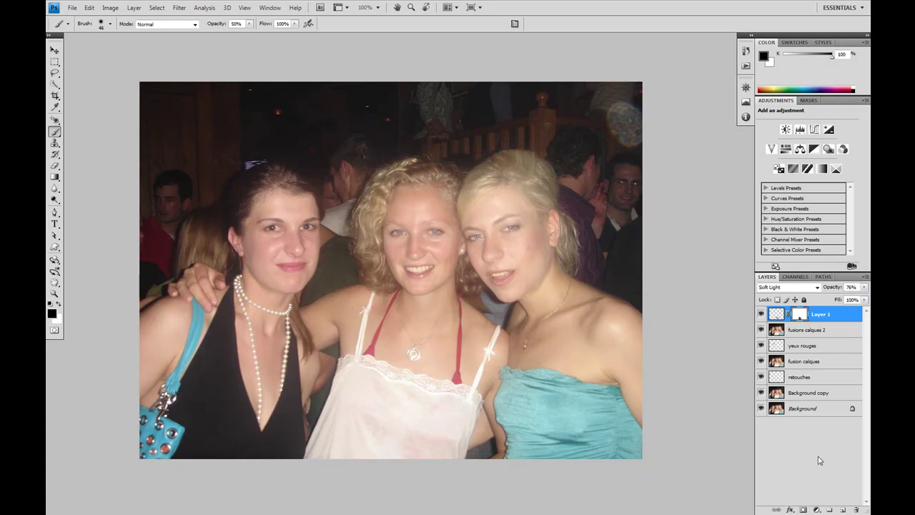
left_click(816, 510)
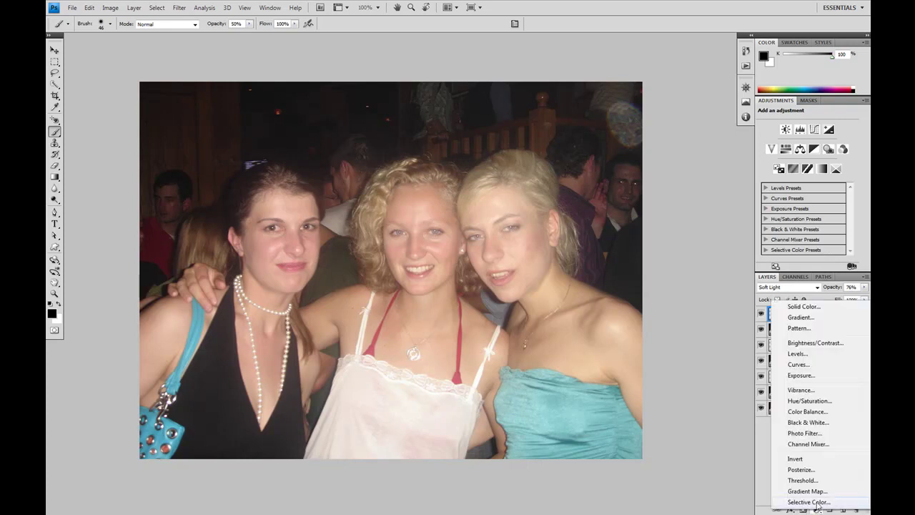
- Add a Hue/Saturation layer lowering Reds saturation to -11, toggling it to compare
left_click(801, 401)
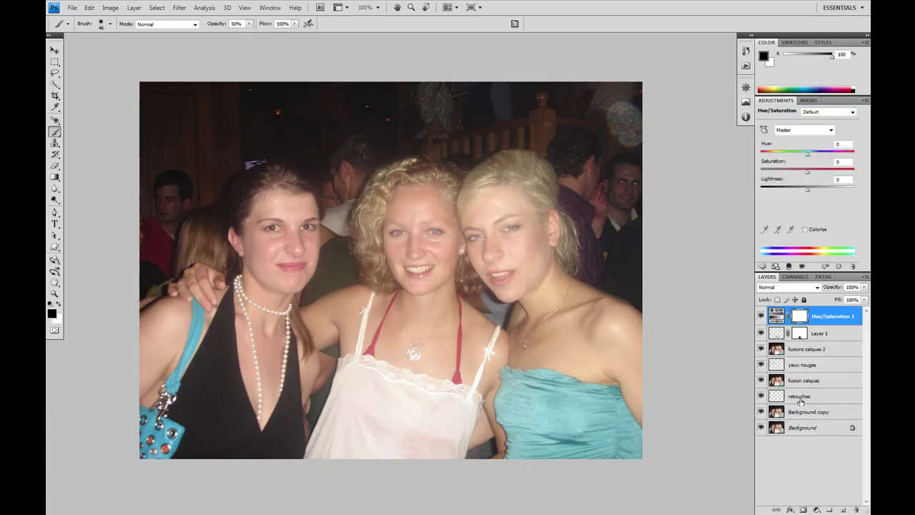
left_click(805, 134)
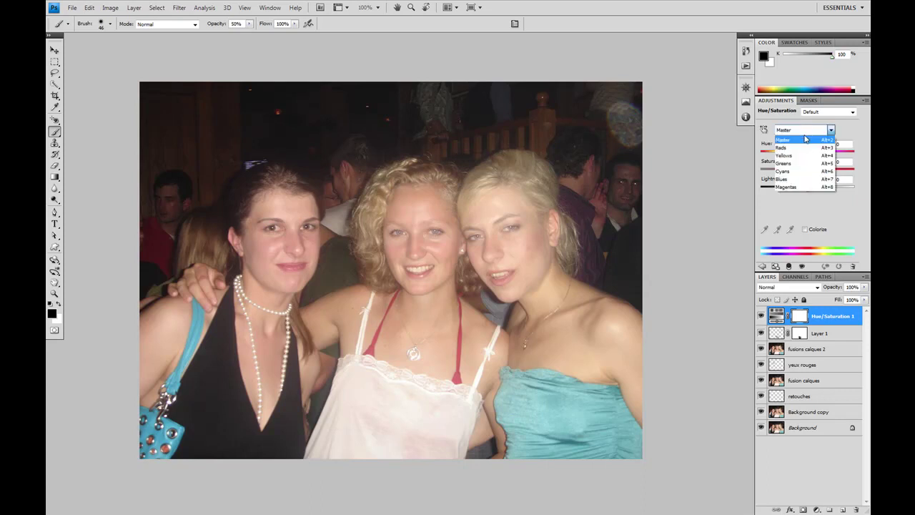
left_click(800, 150)
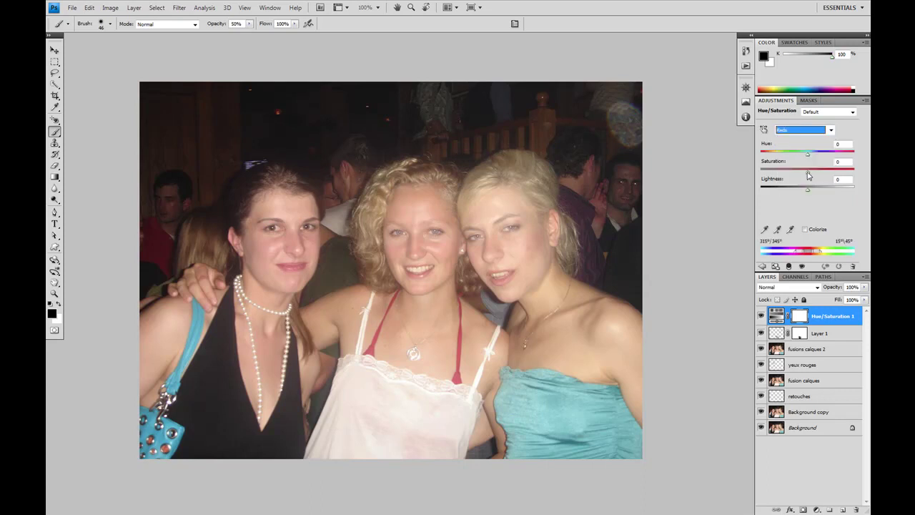
left_click_drag(808, 176, 805, 176)
left_click_drag(802, 176, 803, 177)
left_click(801, 266)
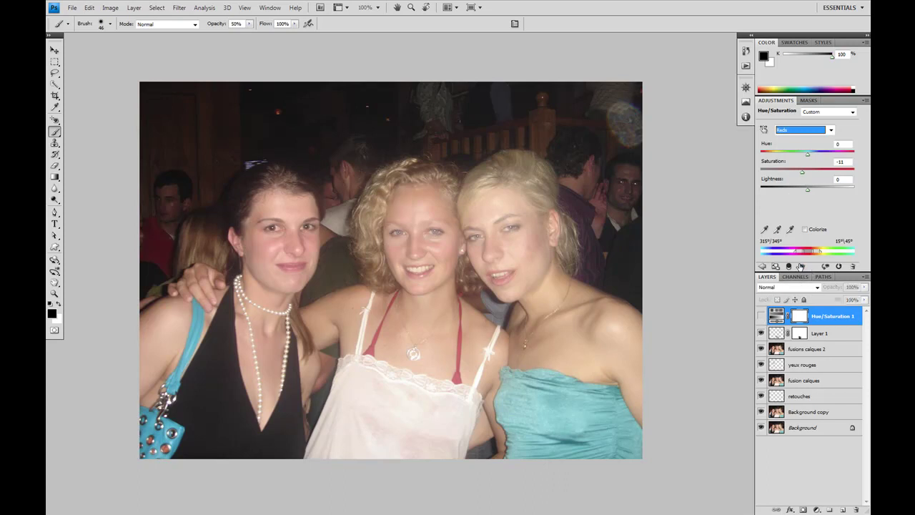
left_click(801, 266)
left_click(801, 266)
left_click(800, 265)
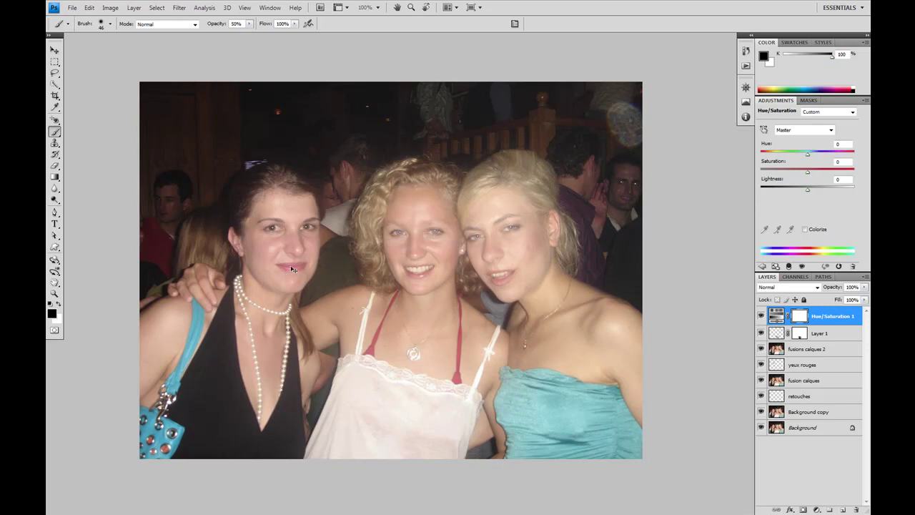
- Zoom to the faces, shrink the brush, and paint the Hue/Saturation 1 mask over the dark-haired woman's lips
key("ctrl+plus")
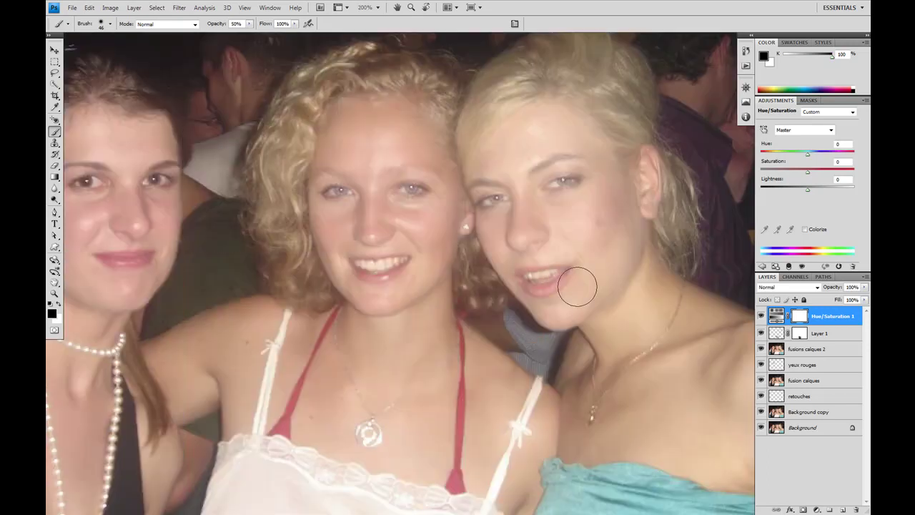
left_click_drag(347, 391, 385, 371)
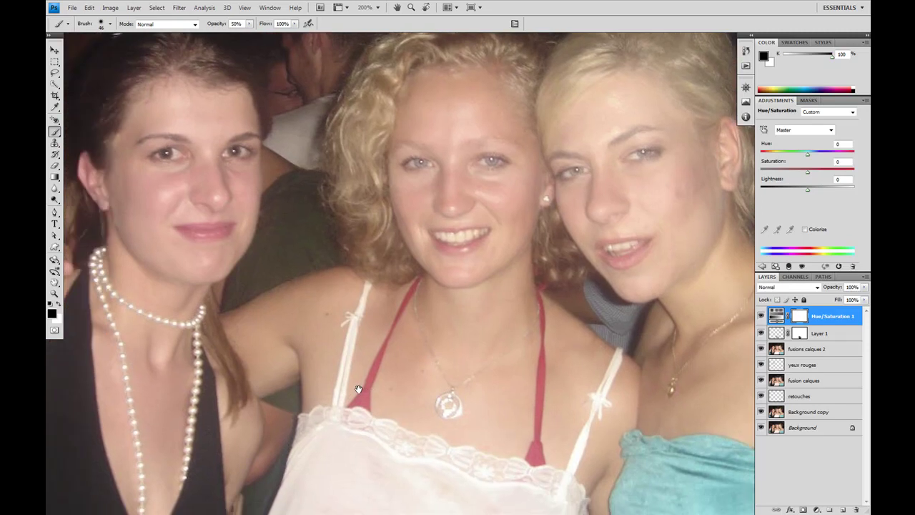
left_click_drag(317, 397, 358, 404)
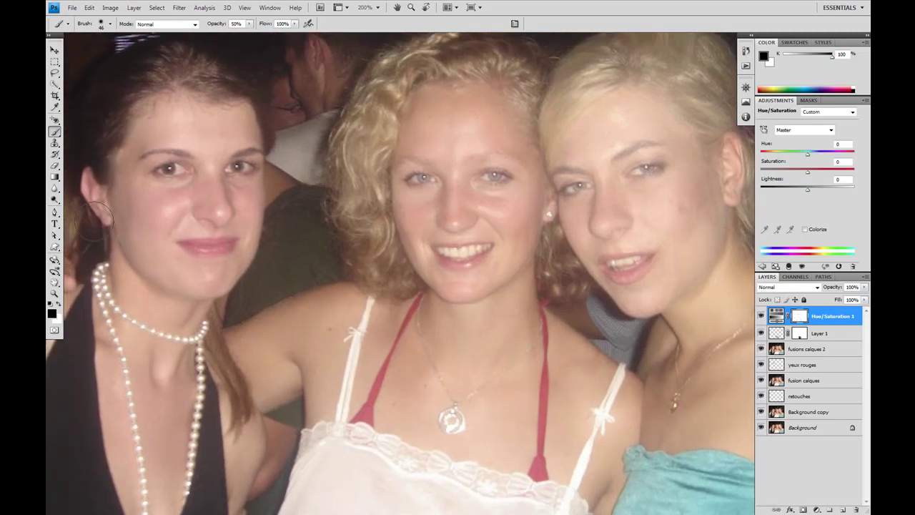
right_click(277, 276)
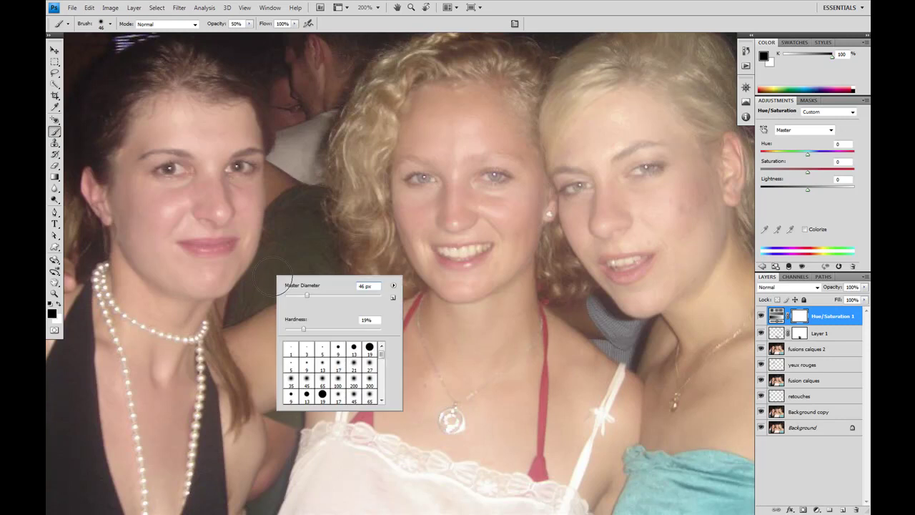
left_click_drag(304, 298, 292, 299)
left_click(202, 247)
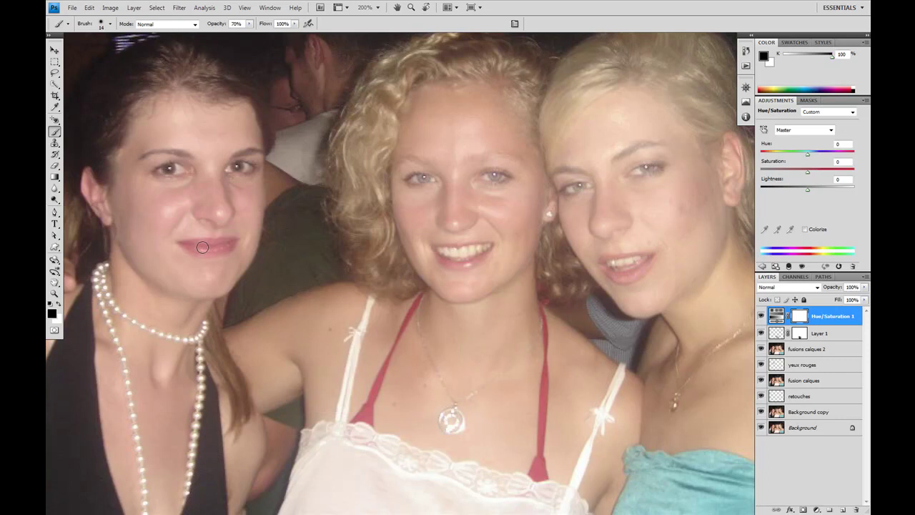
mouse_move(201, 246)
left_mouse_down()
mouse_move(183, 243)
mouse_move(224, 245)
left_mouse_up()
- Add a Curves 1 layer with an S-curve, shadows mapped from input 72 to output 47
double_click(54, 293)
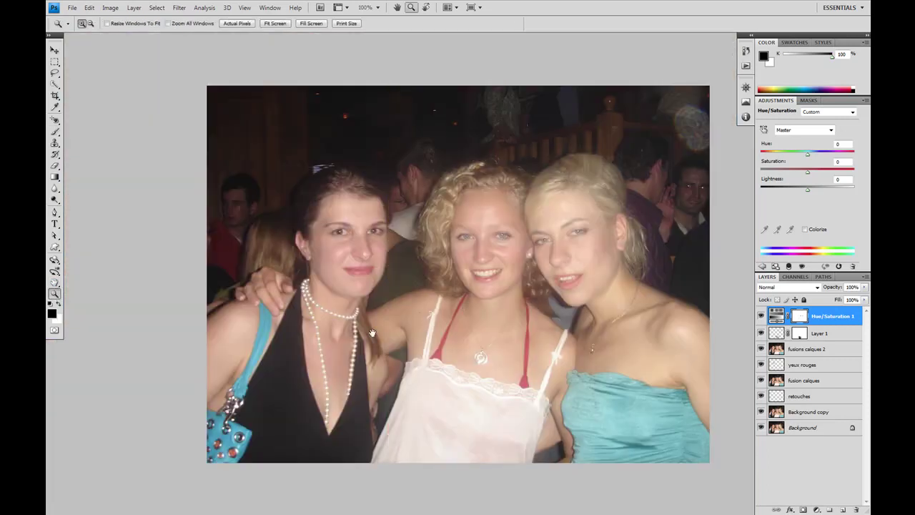
left_click_drag(420, 349, 423, 337)
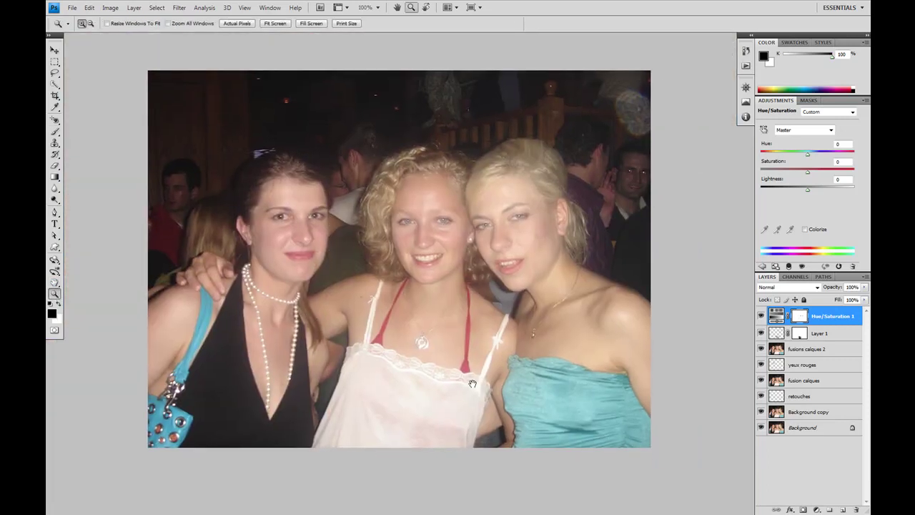
left_click(817, 510)
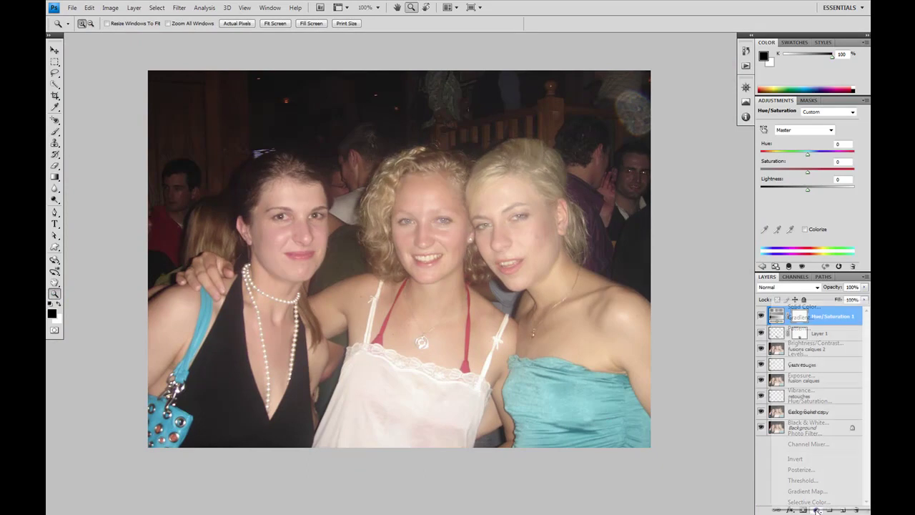
left_click(822, 366)
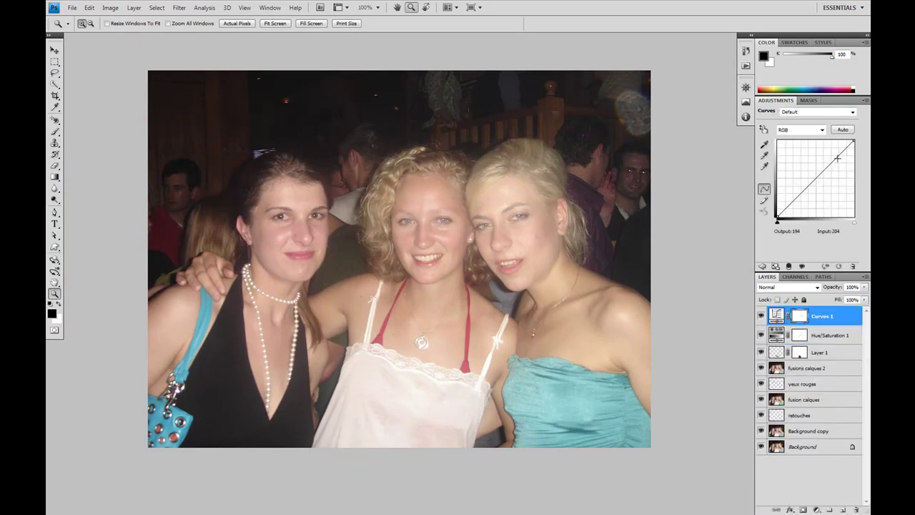
left_click_drag(837, 158, 835, 157)
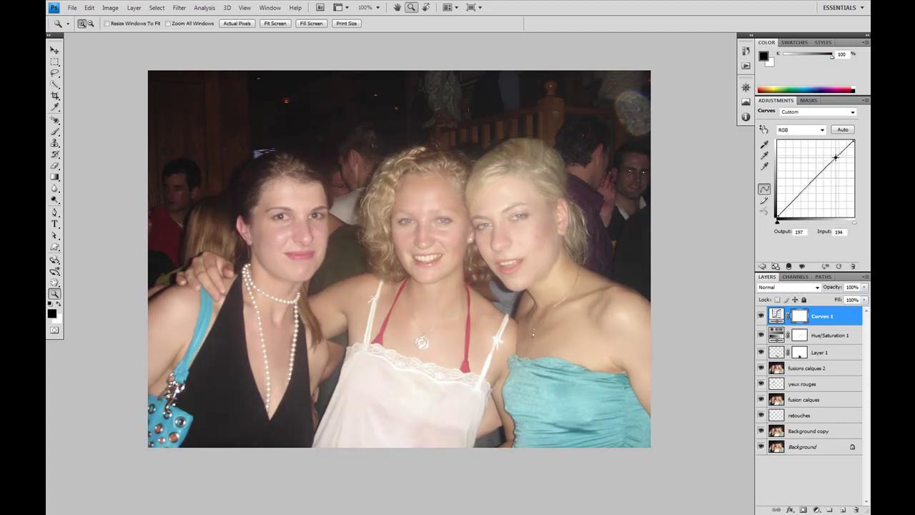
left_click_drag(797, 195, 800, 202)
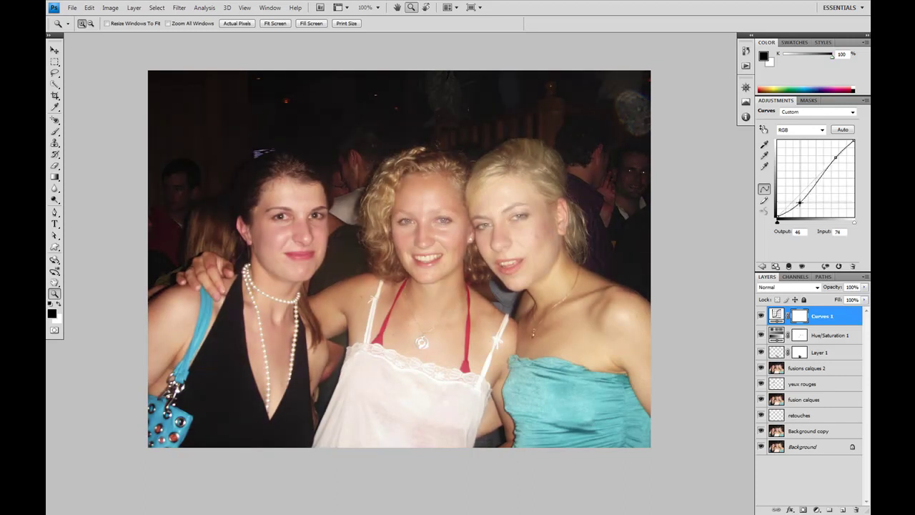
left_click_drag(800, 202, 798, 202)
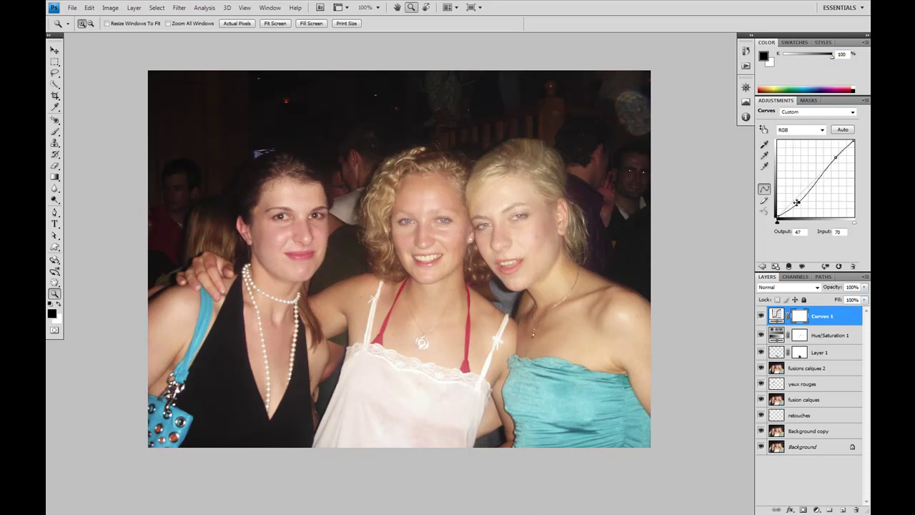
left_click_drag(799, 202, 801, 208)
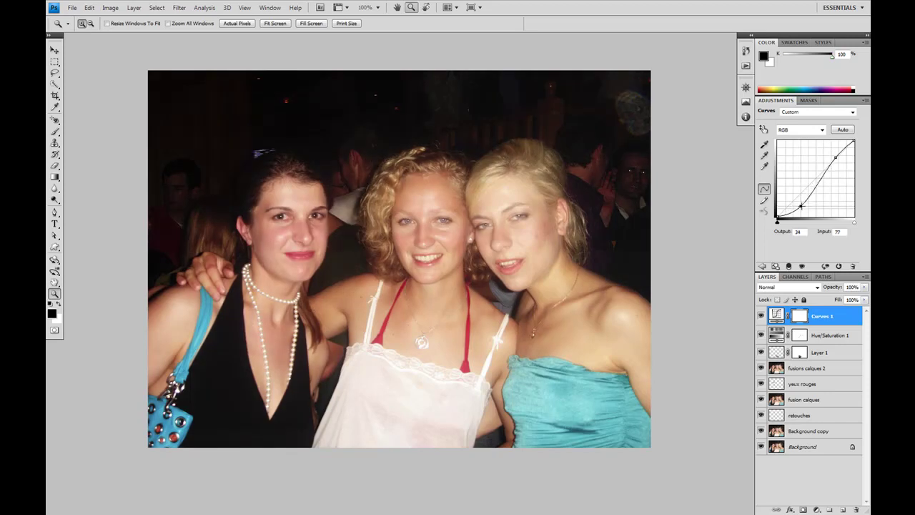
left_click_drag(801, 208, 800, 203)
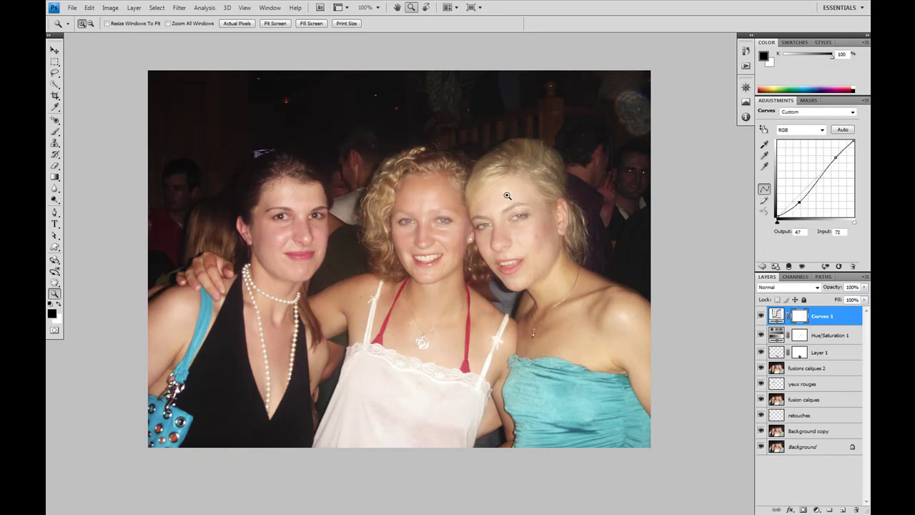
- Add a Curves 2 layer mapping input 198 to 176, then invert its mask to black
left_click(819, 509)
left_click(815, 364)
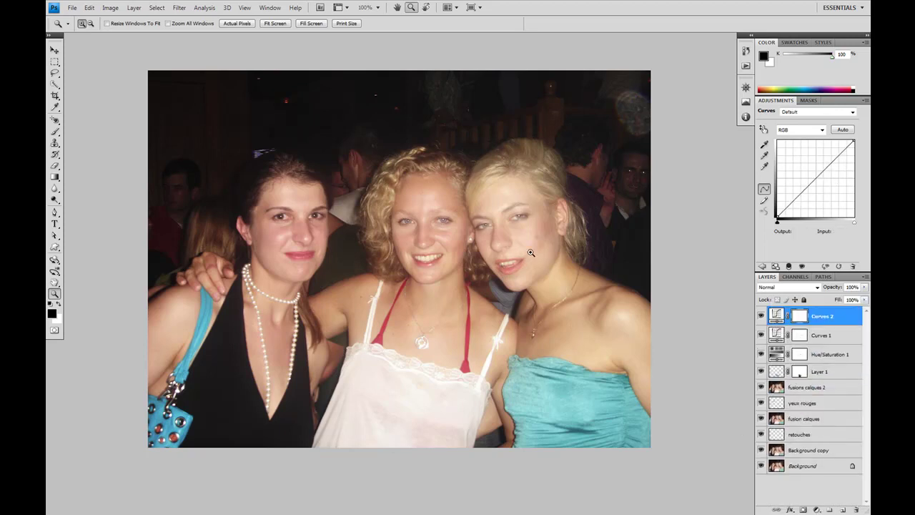
left_click_drag(836, 161, 837, 164)
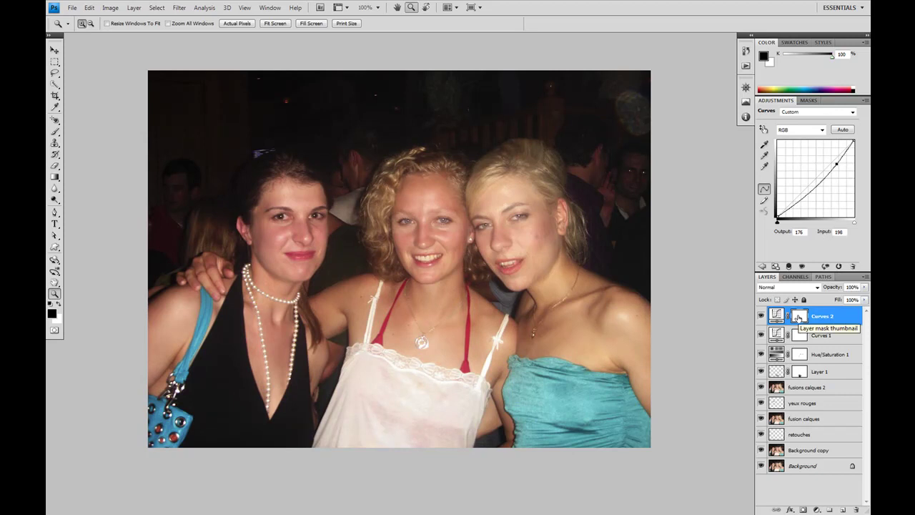
key("ctrl+i")
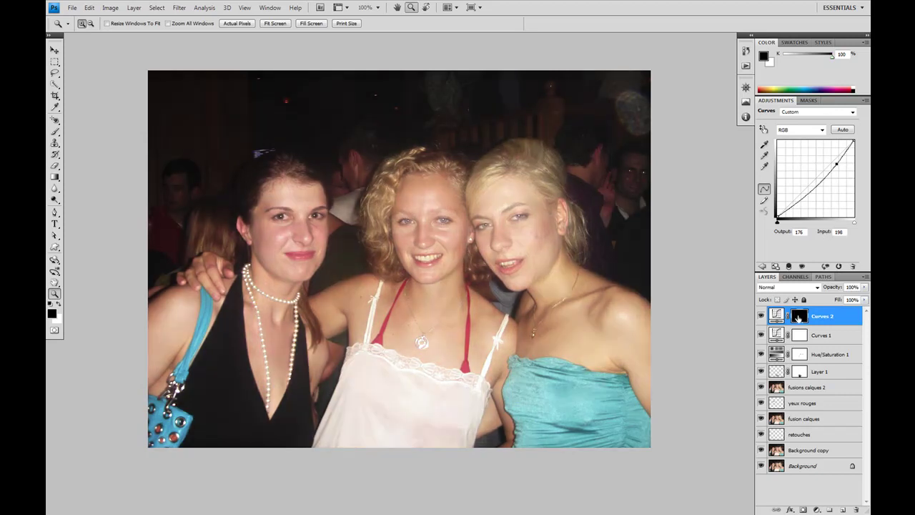
- Paint white onto the Curves 2 mask over the blonde woman's forehead with a 45 px brush
key("b")
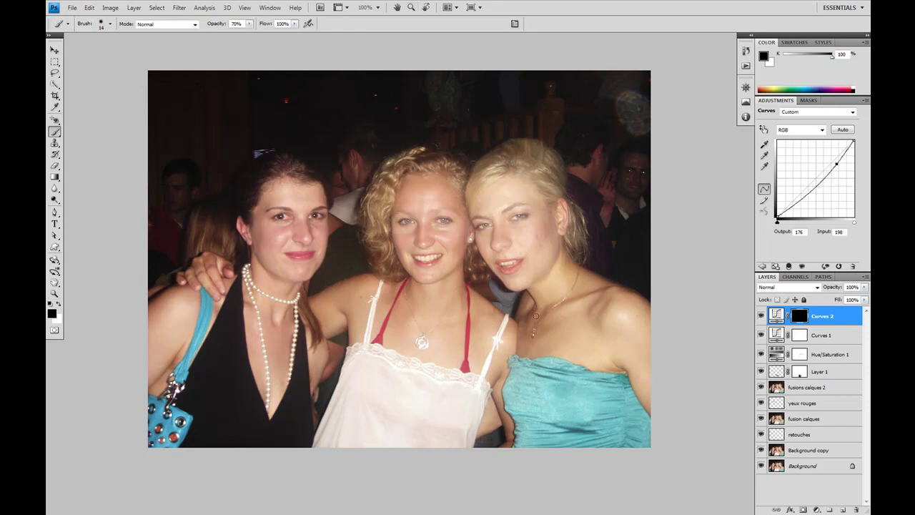
right_click(535, 317)
left_click_drag(570, 333, 577, 334)
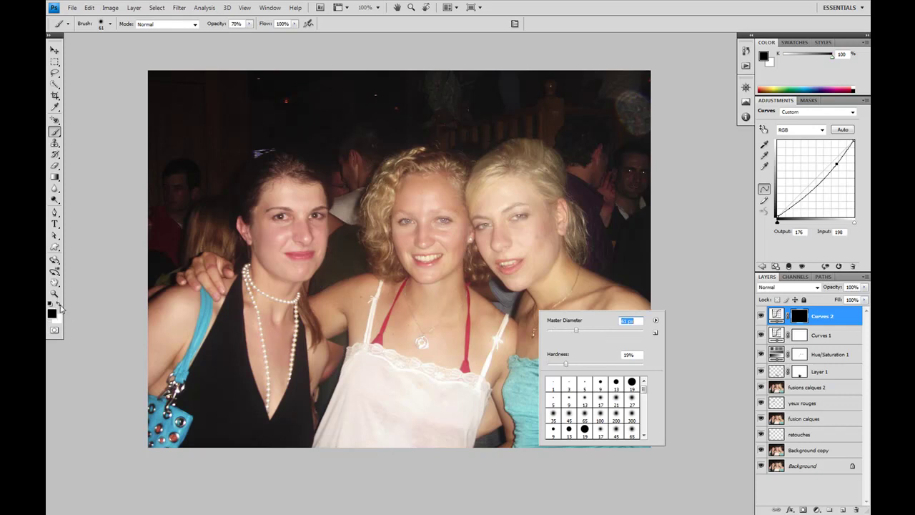
left_click(58, 305)
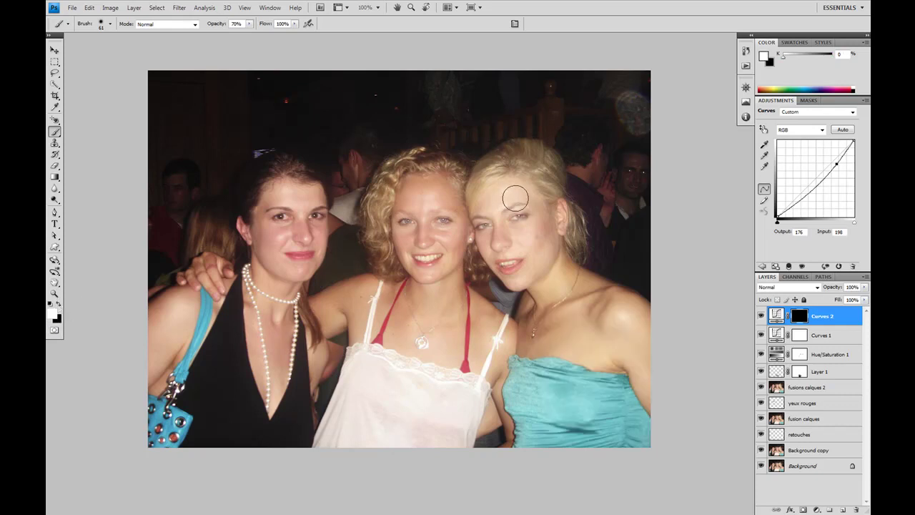
mouse_move(497, 193)
left_mouse_down()
mouse_move(620, 318)
mouse_move(658, 398)
mouse_move(558, 327)
mouse_move(602, 360)
mouse_move(530, 348)
mouse_move(601, 315)
left_mouse_up()
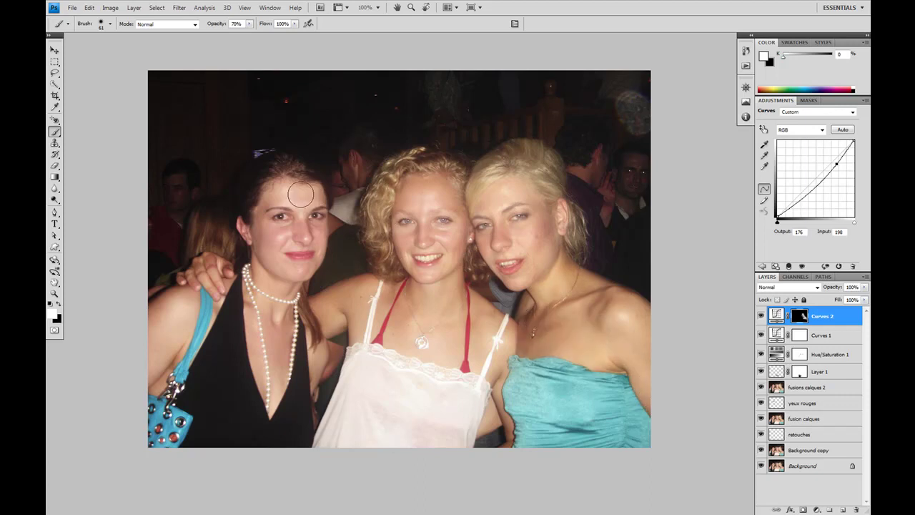
- Shrink the brush to 38 px and paint the dark-haired woman's forehead on the mask
right_click(330, 189)
left_click_drag(362, 213, 350, 215)
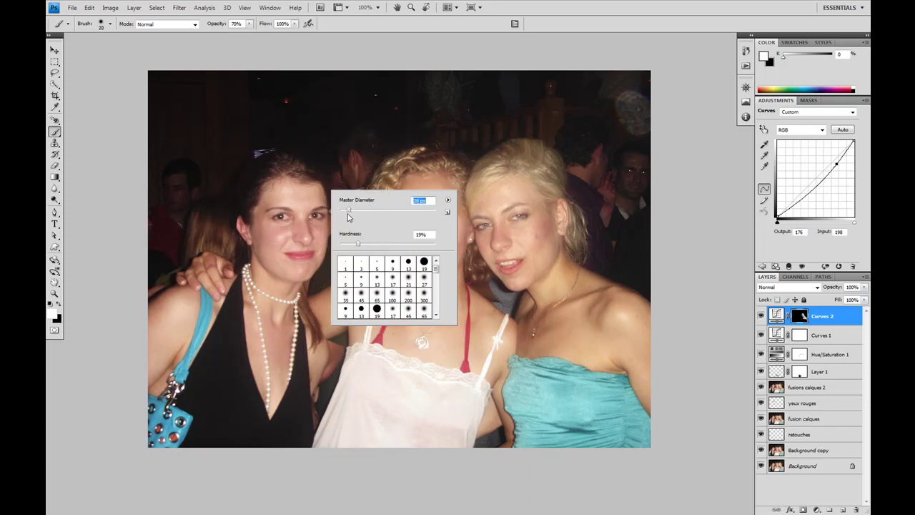
left_click_drag(363, 214, 357, 212)
left_click(300, 119)
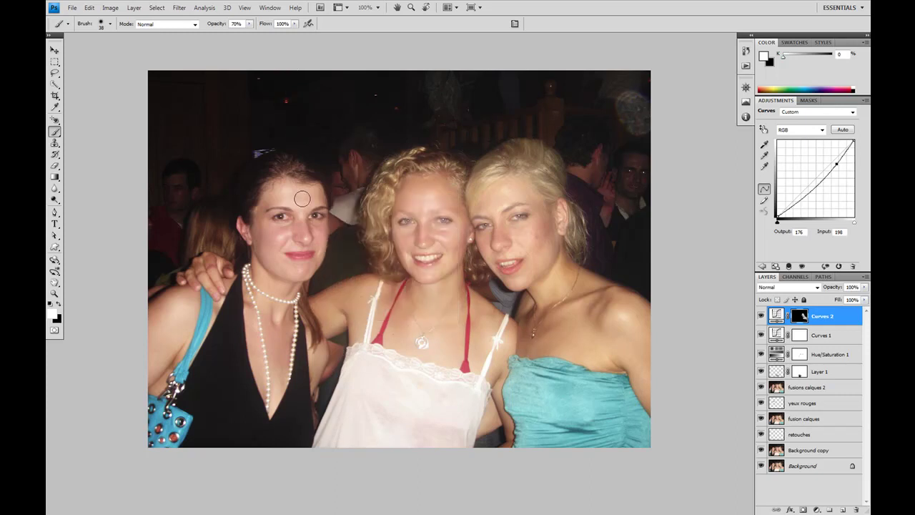
mouse_move(322, 231)
left_mouse_down()
mouse_move(296, 194)
mouse_move(282, 190)
mouse_move(311, 202)
mouse_move(276, 195)
mouse_move(288, 204)
mouse_move(290, 244)
left_mouse_up()
left_click(761, 466, "alt")
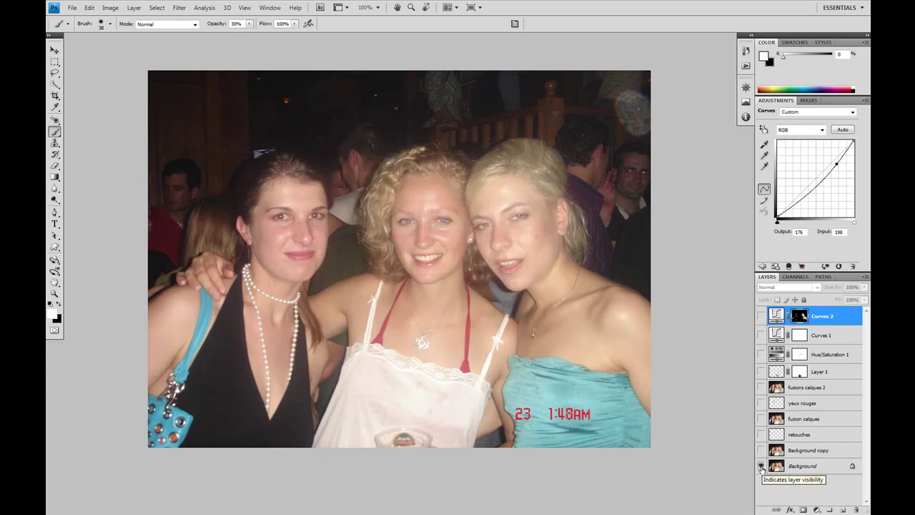
left_click(761, 467, "alt")
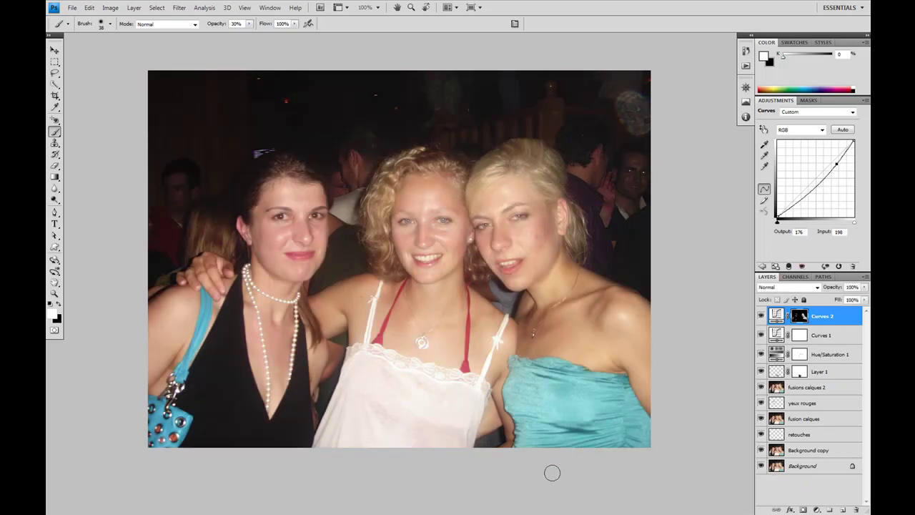